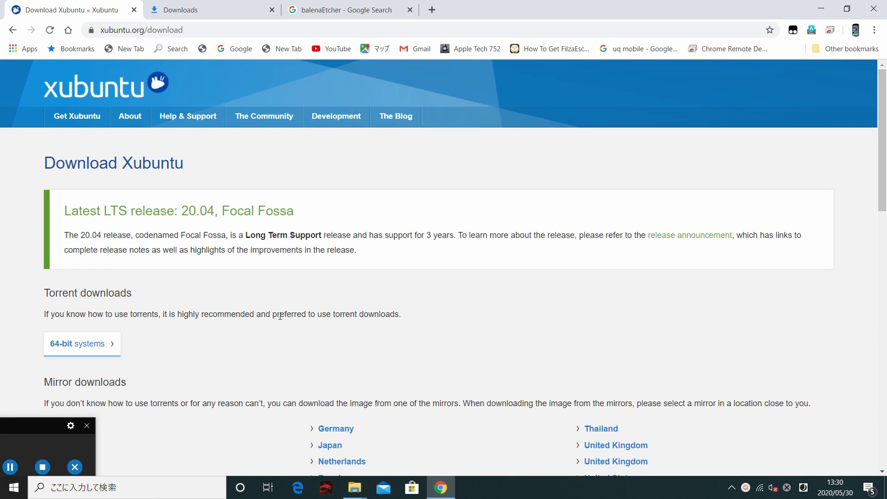
Download xubuntu-20.04-desktop-amd64.iso (1.5 GiB) from the LeaseWeb United States mirror
scroll(321, 318, "down", 3)
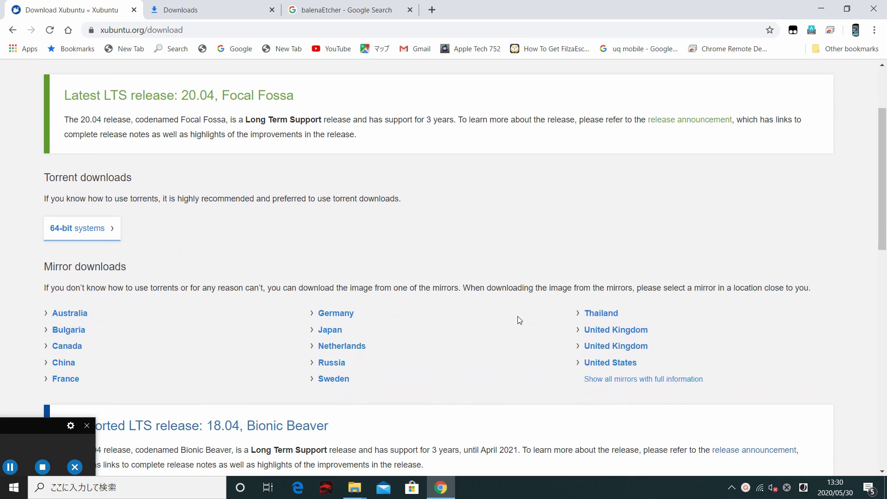
left_click(619, 367)
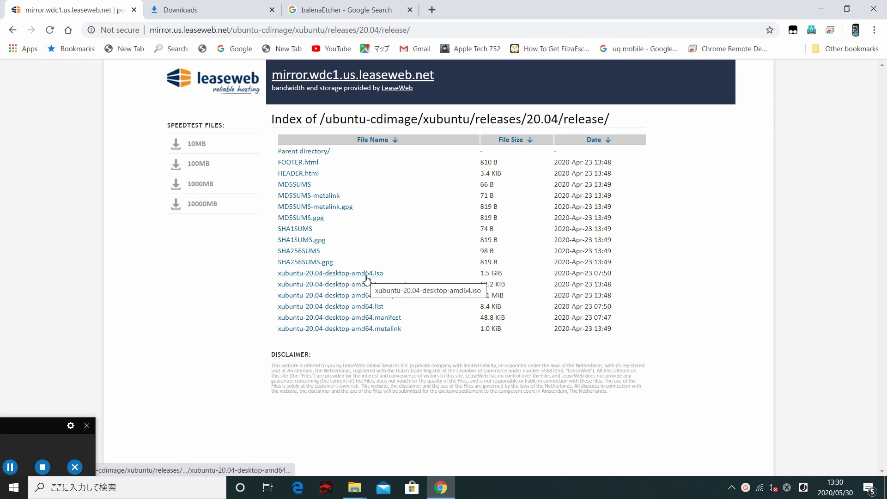
left_click(318, 278)
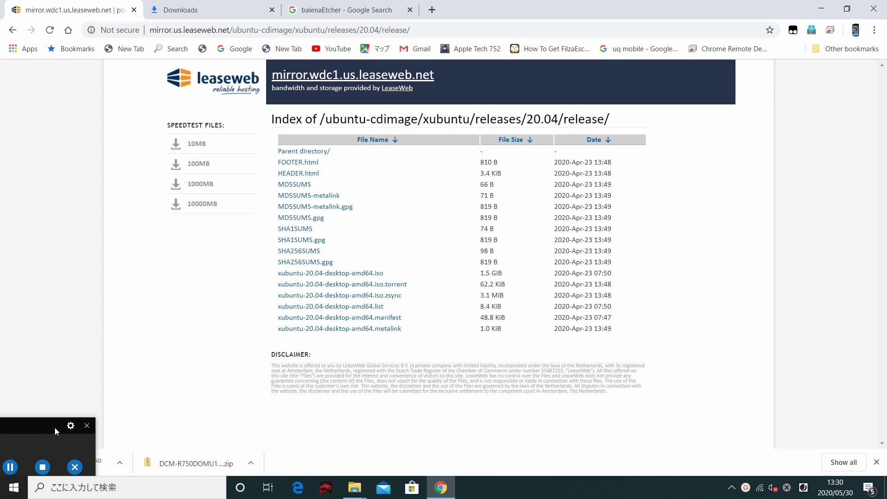
left_click_drag(55, 431, 58, 431)
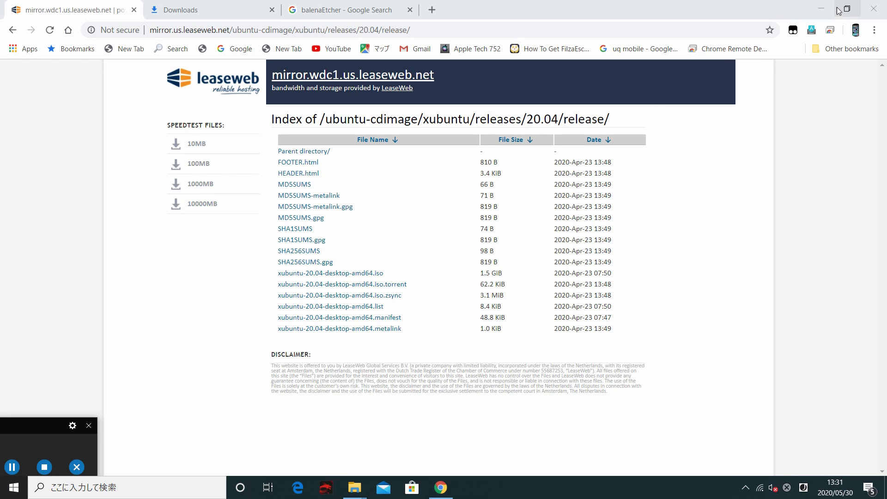
Check the xubuntu-18.04.2 ISO in the desktop folder 新しいフォルダー, then return to Chrome
left_click(820, 7)
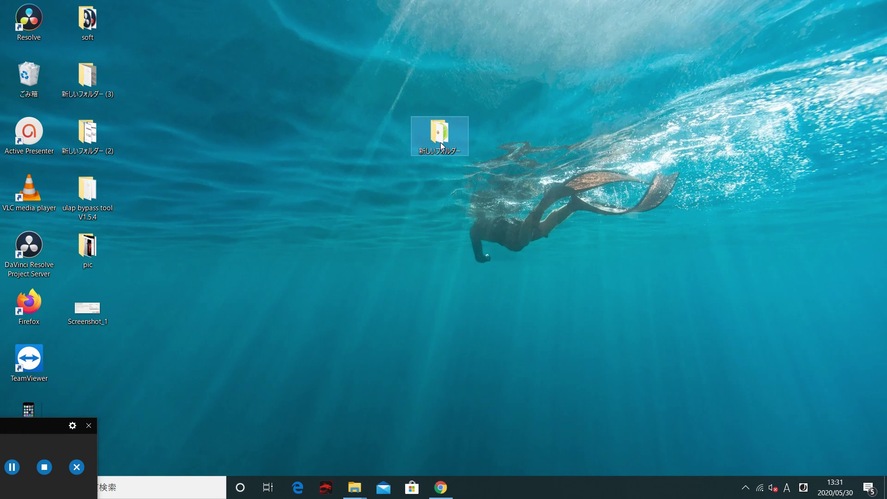
double_click(446, 148)
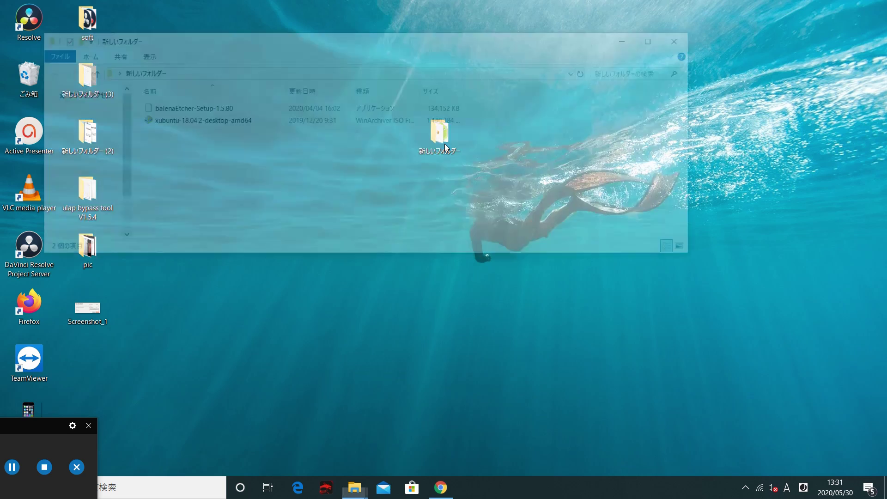
left_click(170, 124)
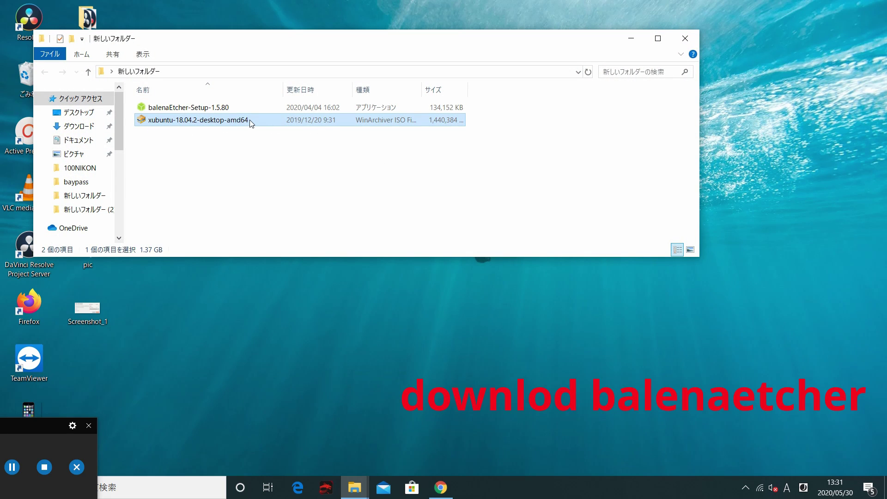
left_click(441, 488)
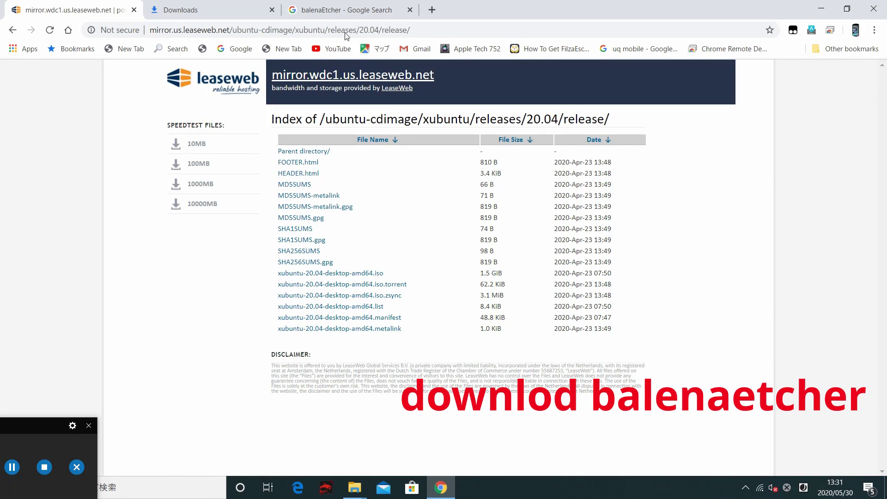
Rerun the balenaEtcher Google search and open balena.io/etcher offering version 1.5.94 for Windows
left_click(337, 10)
left_click(212, 79)
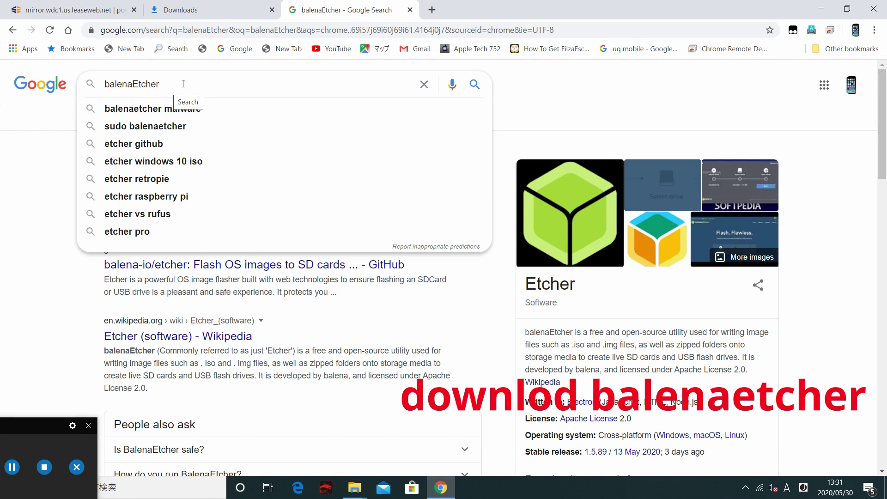
key("Return")
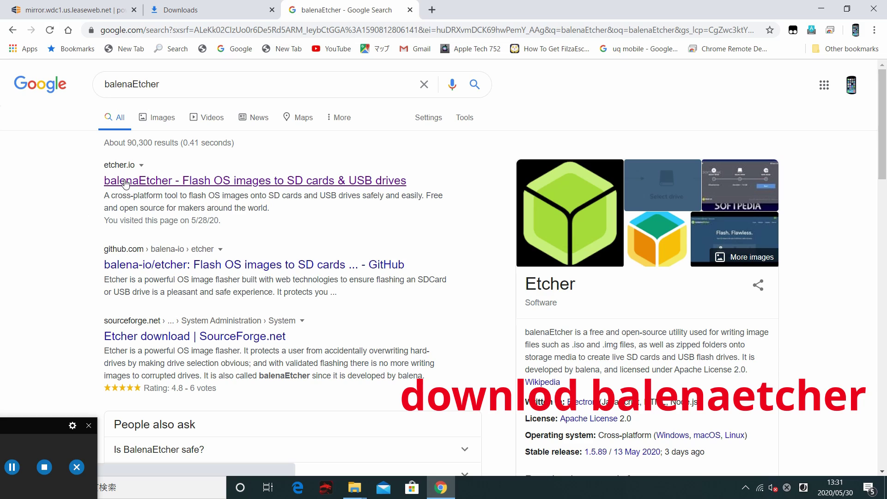
left_click(126, 182)
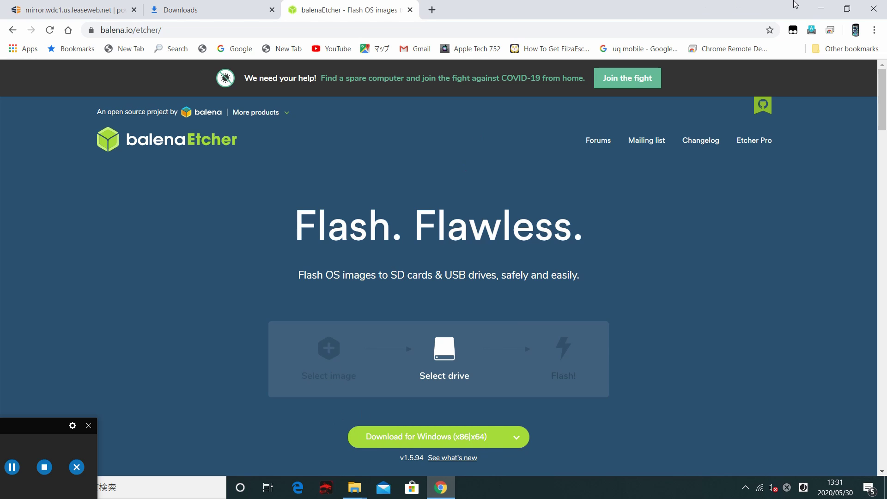
Run balenaEtcher-Setup-1.5.80 from the folder and accept the licence to install Etcher
left_click(821, 9)
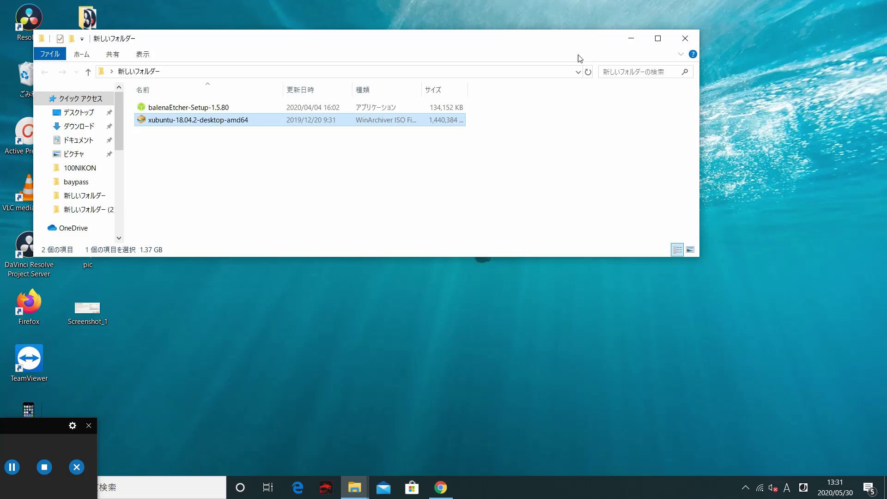
left_click(285, 108)
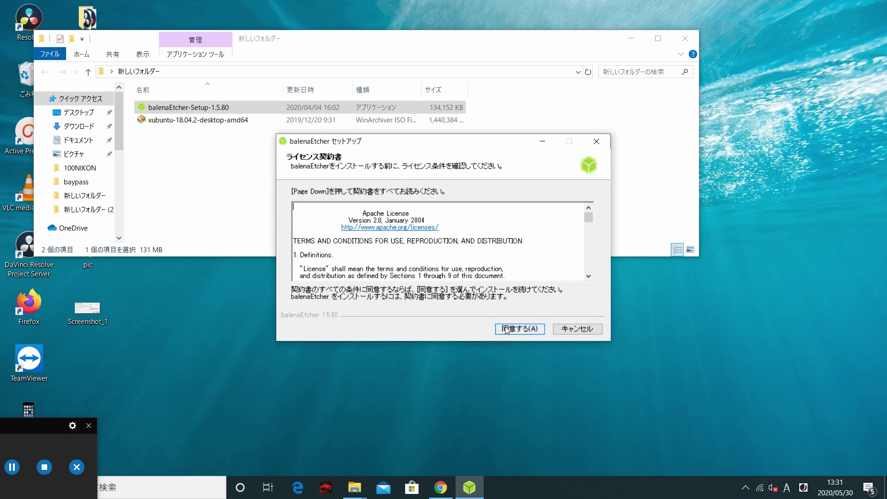
left_click(505, 329)
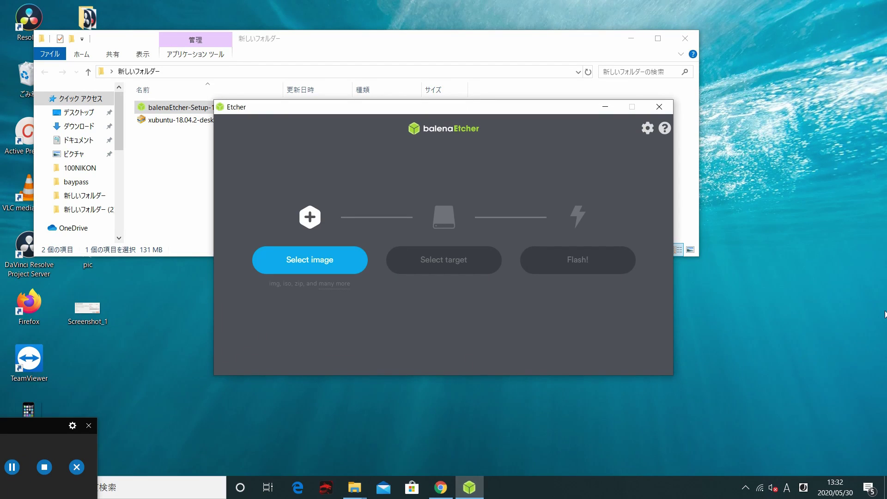
Select the xubuntu-18.04.2 desktop ISO as the image to flash
left_click(318, 266)
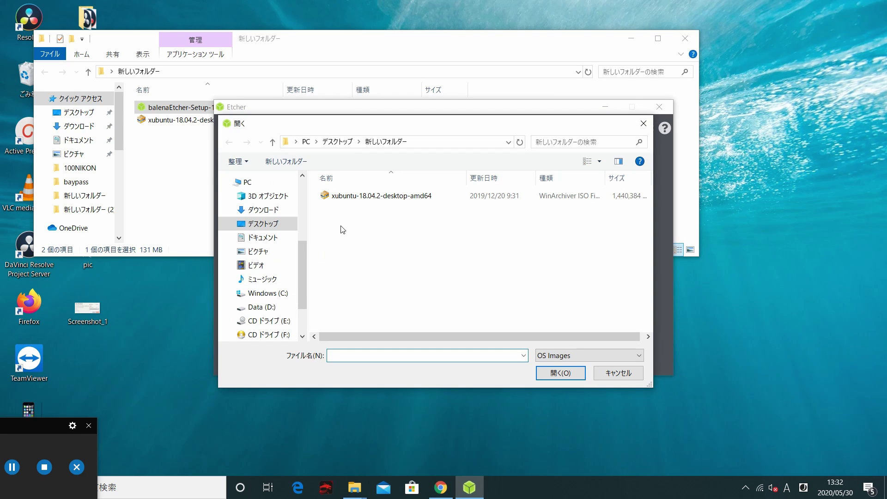
left_click(392, 199)
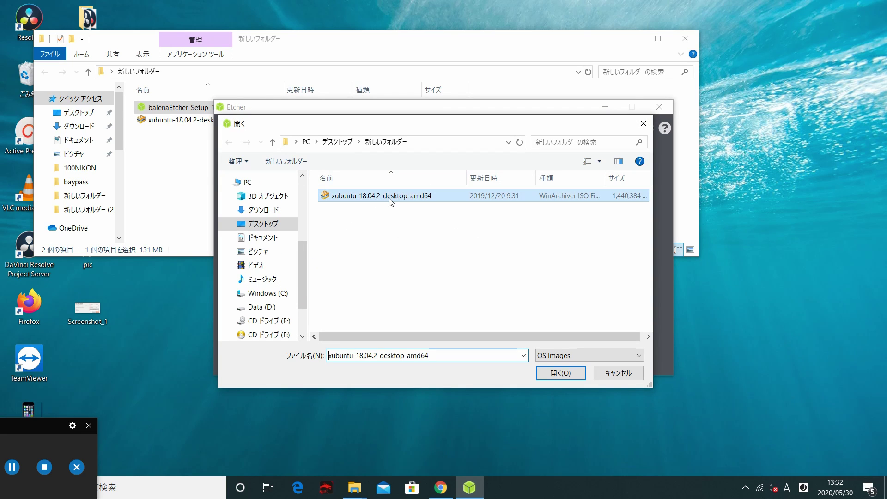
left_click(562, 375)
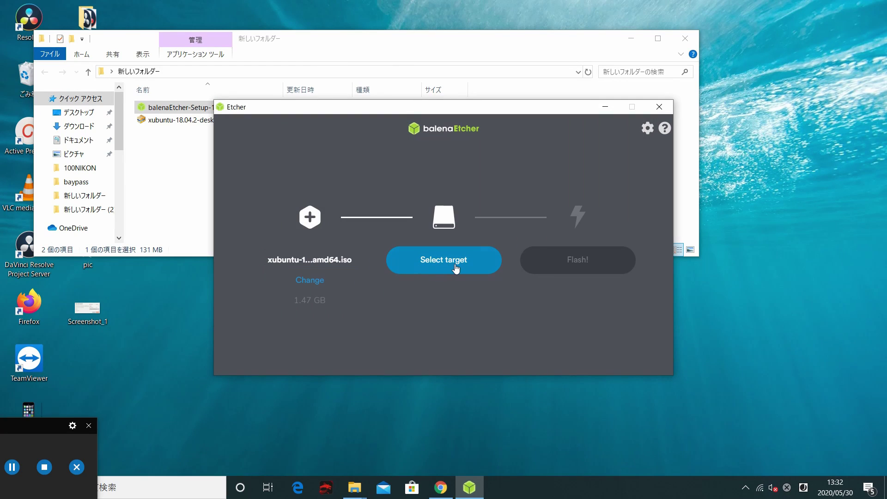
Choose the SanDisk Cruzer Blade 15.4 GB drive as the flash target
left_click(455, 267)
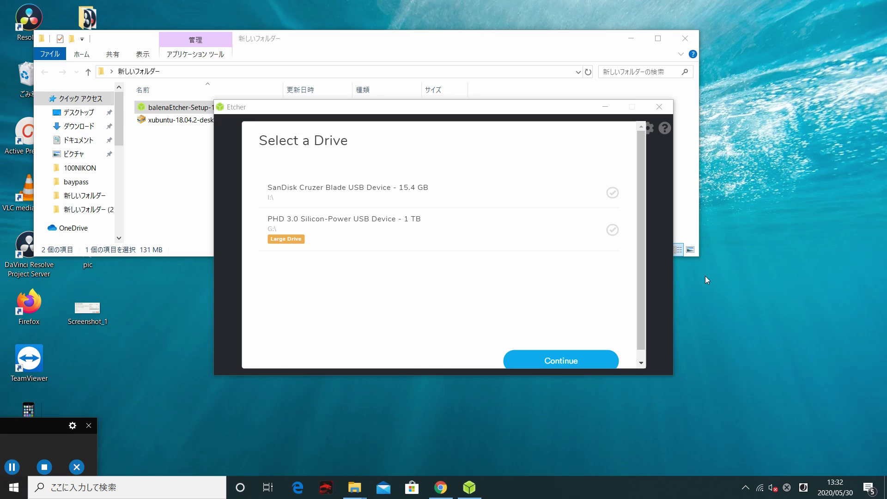
left_click(420, 186)
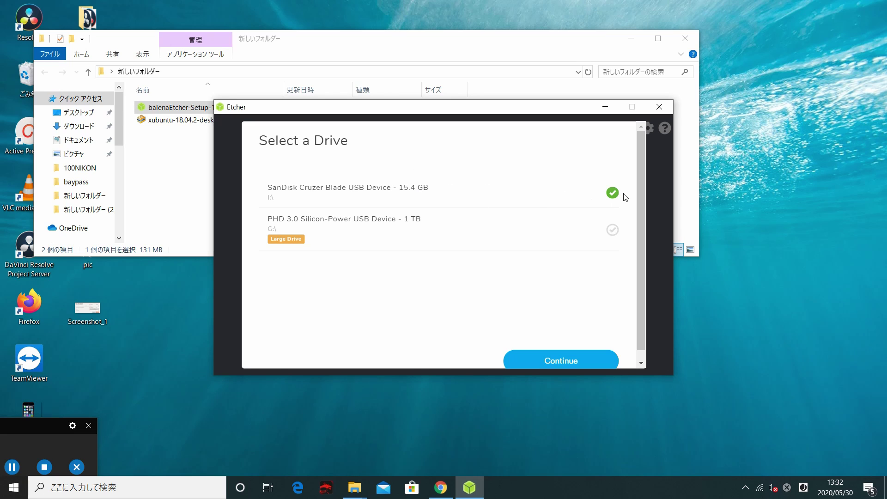
left_click(588, 363)
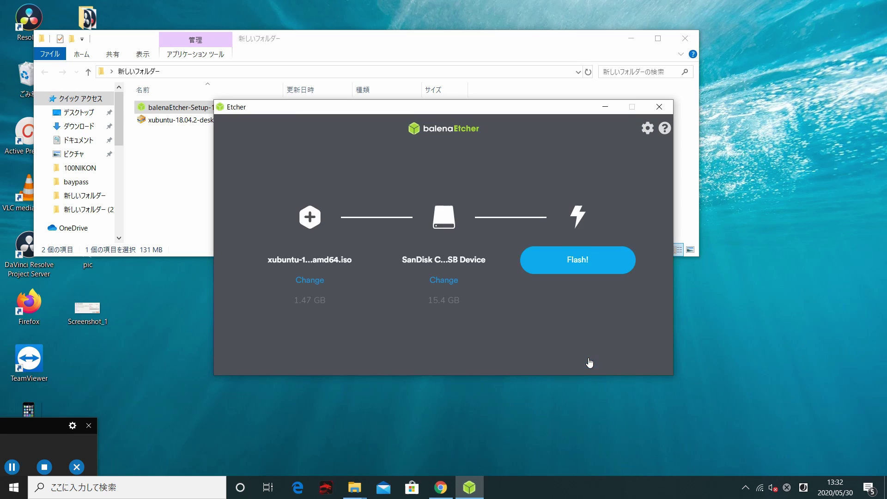
Flash the Xubuntu ISO to the SanDisk USB drive and let it validate
left_click(597, 267)
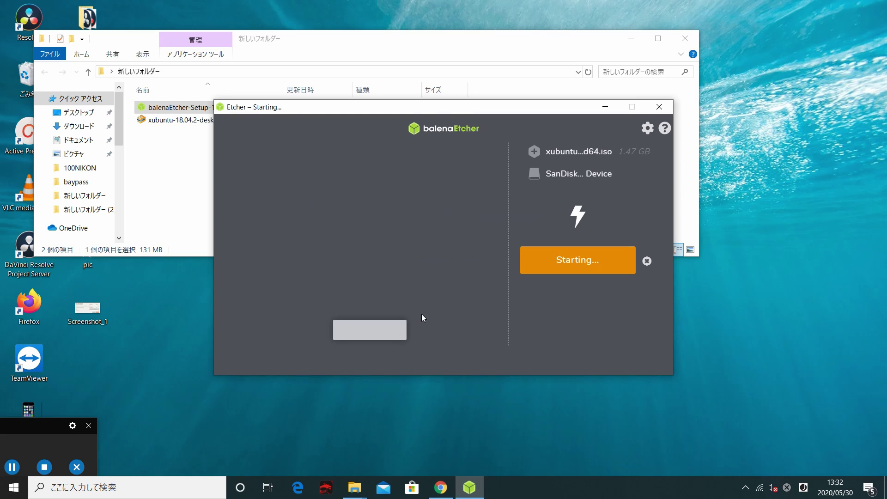
left_click(13, 468)
left_click(13, 468)
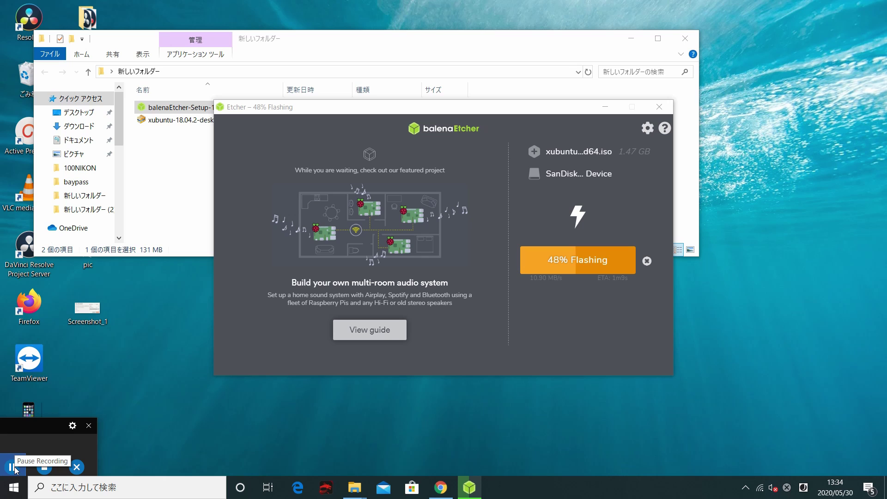
left_click(13, 469)
left_click(13, 471)
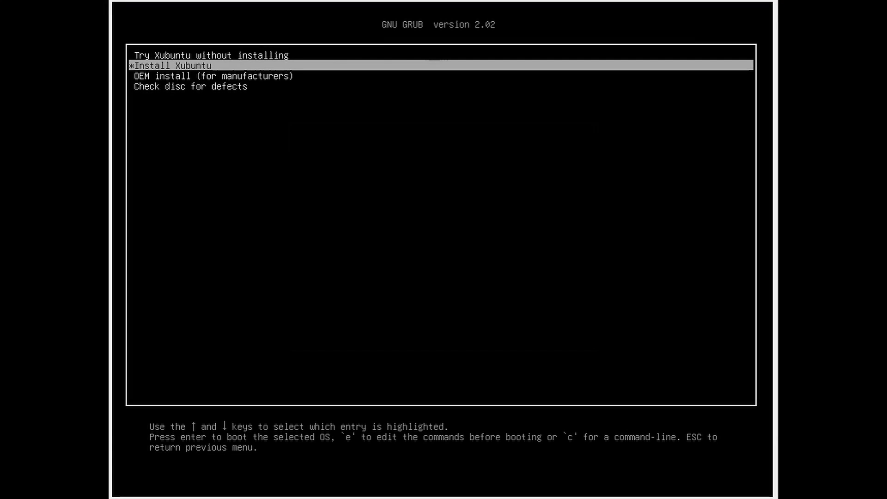
Boot the Install Xubuntu entry from the GRUB menu on the USB drive
key("Up")
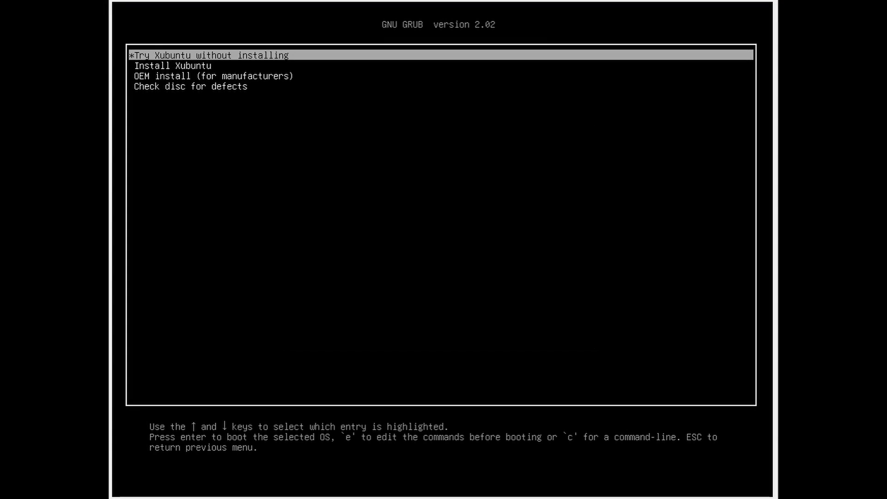
key("Down")
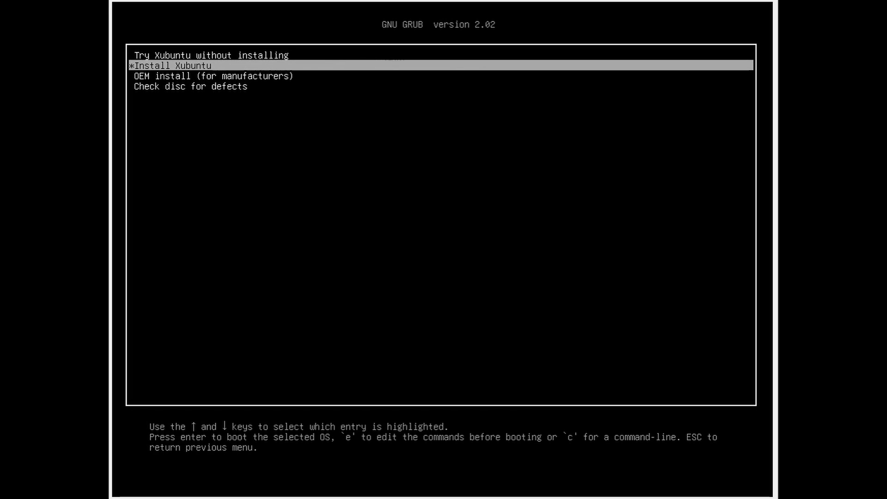
key("Return")
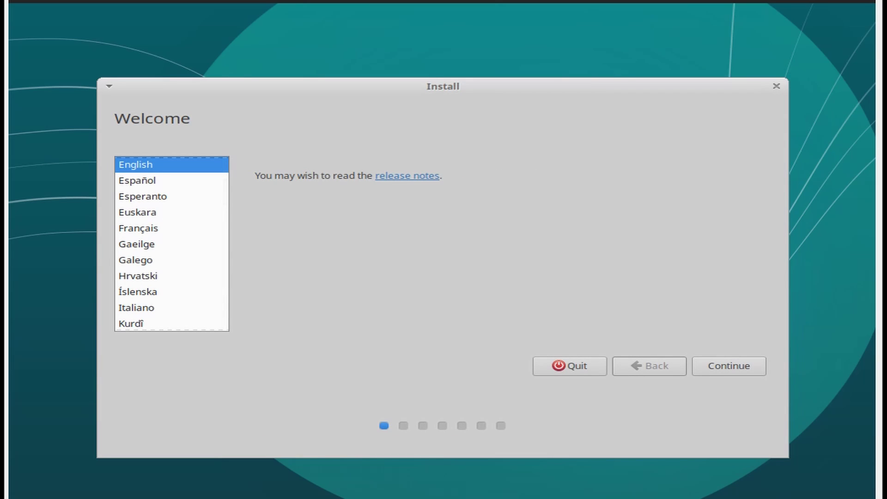
Keep English, the English (US) keyboard and default updates, and confirm erase-and-reinstall
left_click(738, 374)
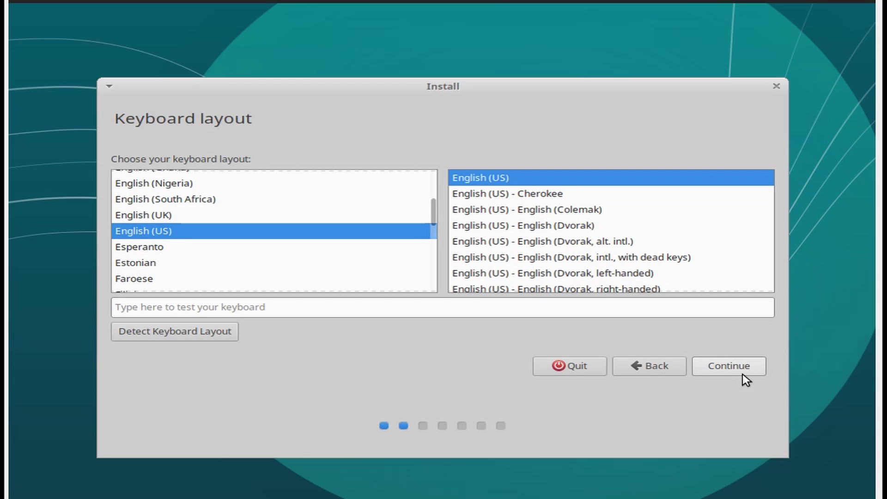
left_click(745, 370)
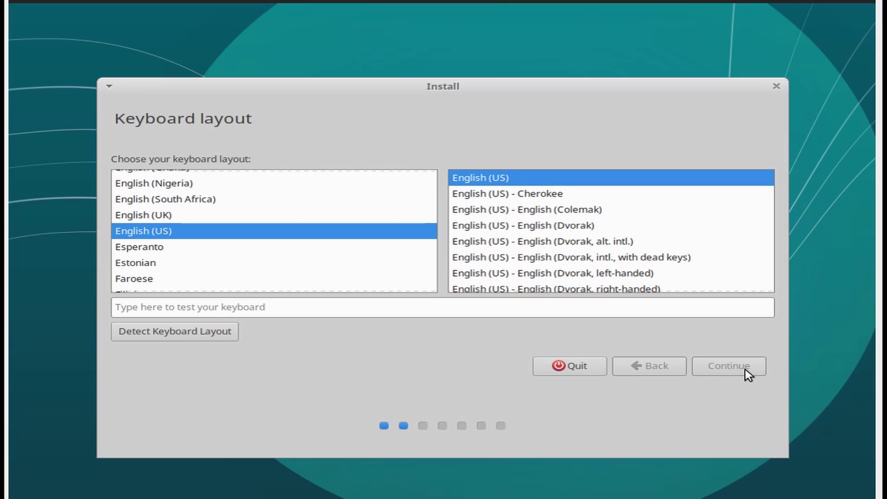
left_click(745, 371)
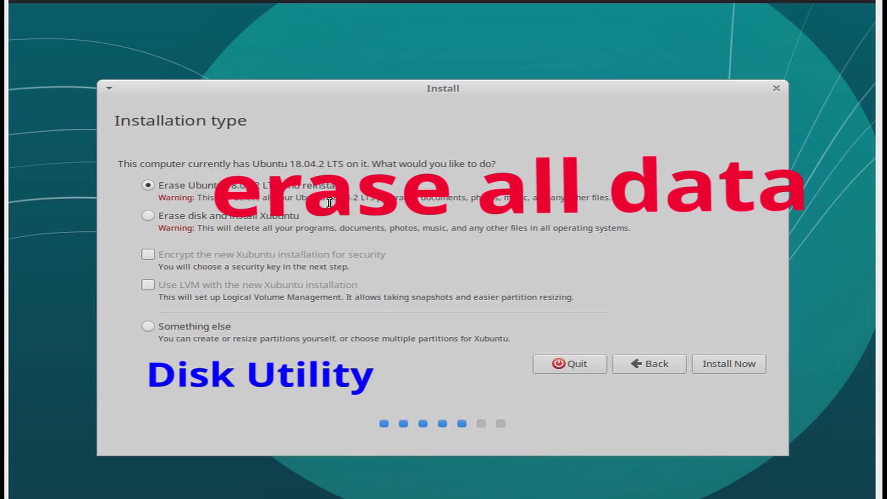
left_click(738, 373)
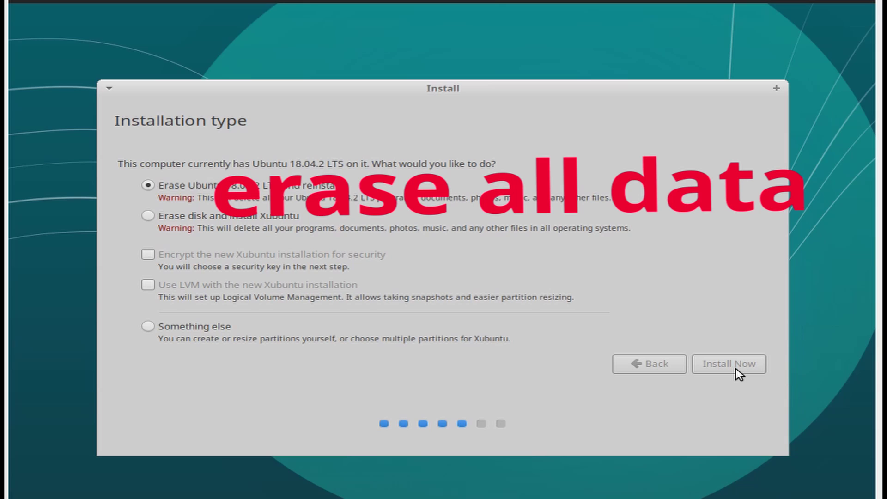
left_click(717, 360)
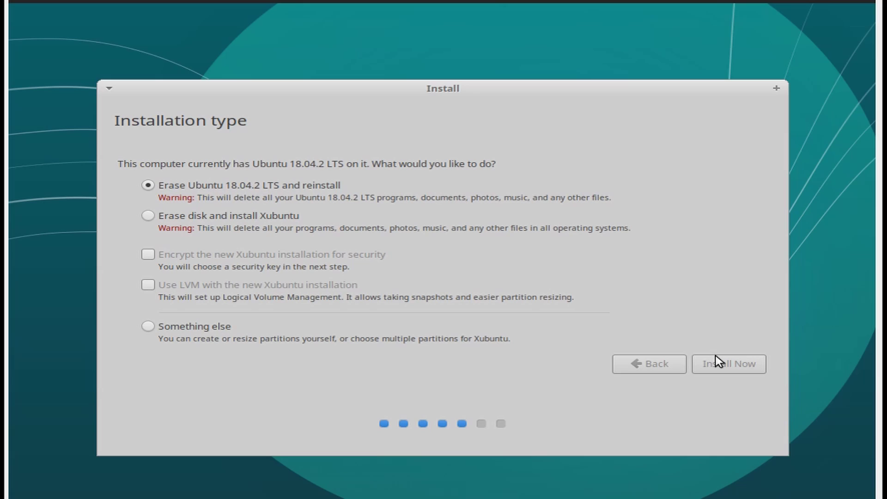
left_click(717, 363)
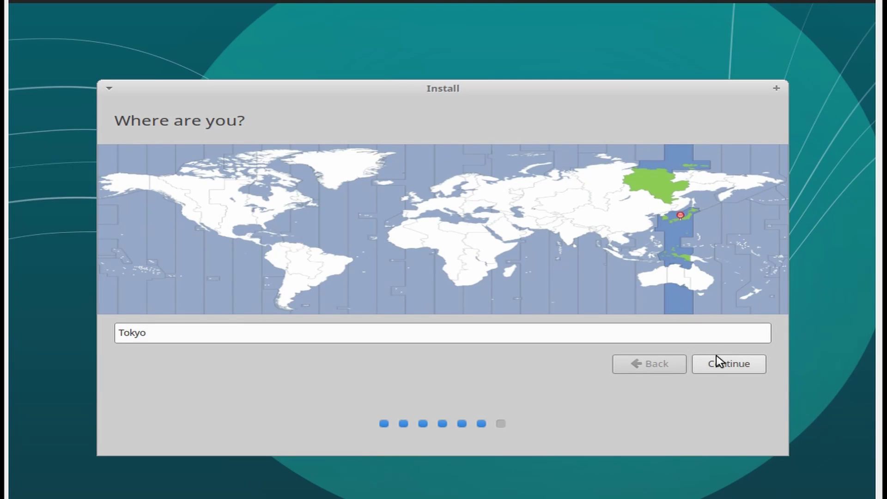
Keep Tokyo as the location and create the user account with its password entered twice
left_click(731, 369)
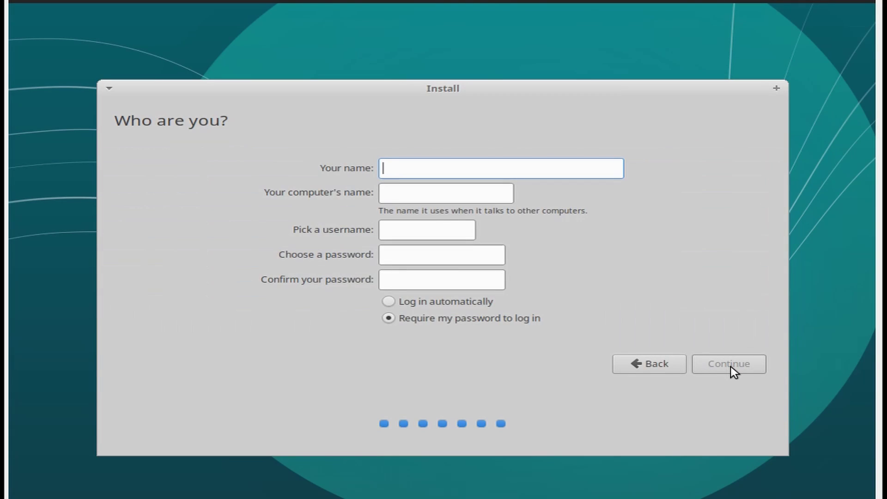
type("app")
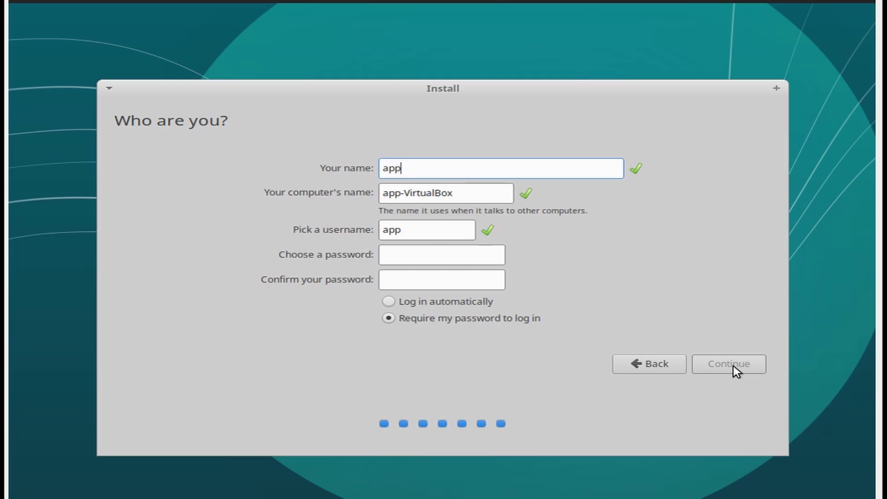
type("le4m")
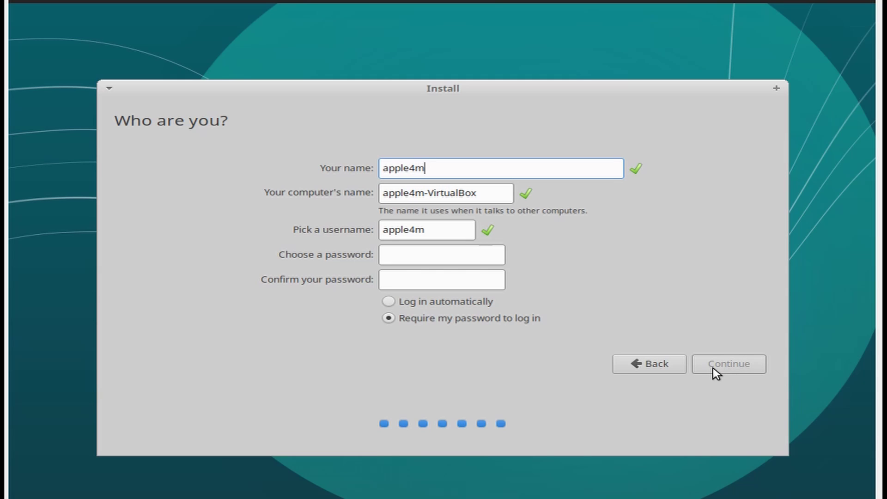
left_click(445, 256)
type("1234")
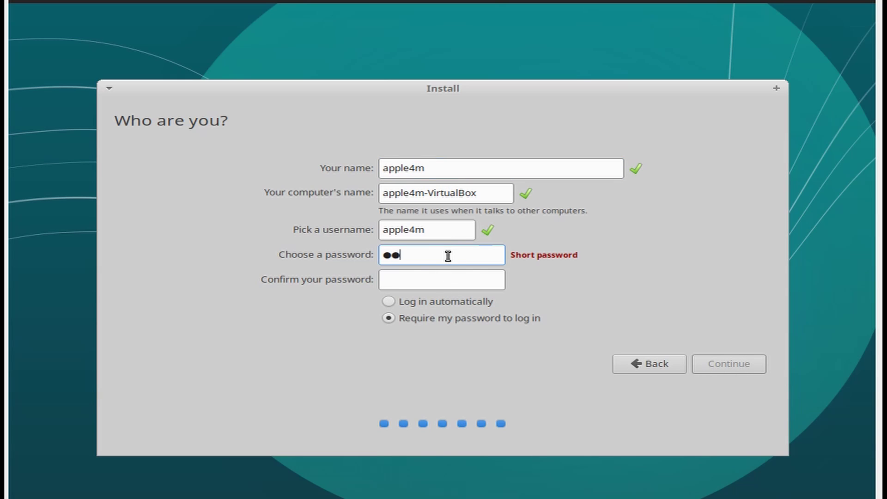
type("56789")
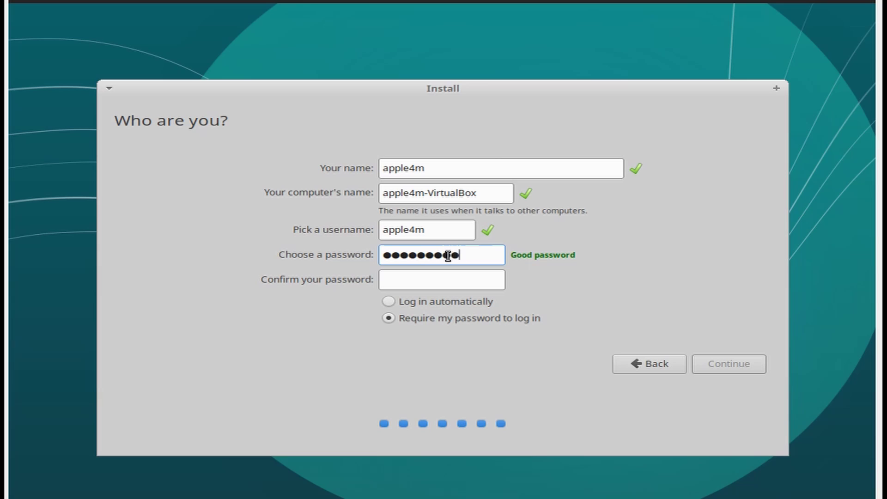
left_click(438, 281)
type("123456789")
left_click(727, 369)
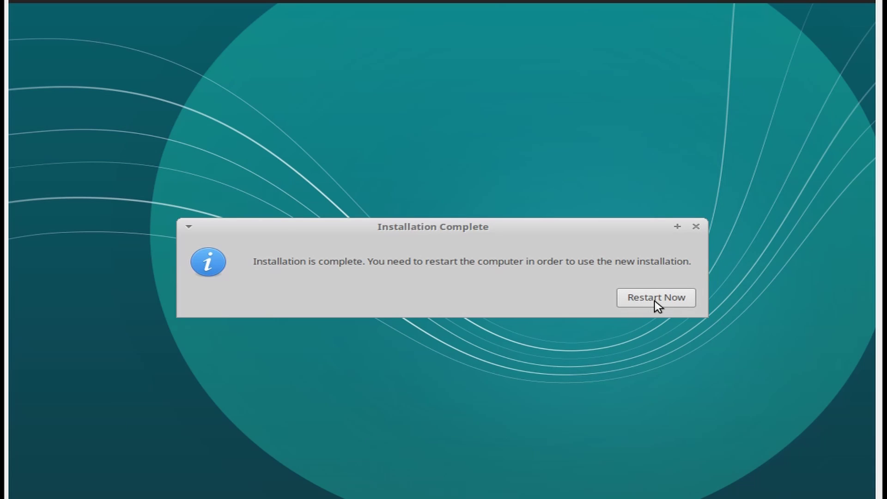
Restart into the new Xubuntu system and log in with the account password
left_click(656, 300)
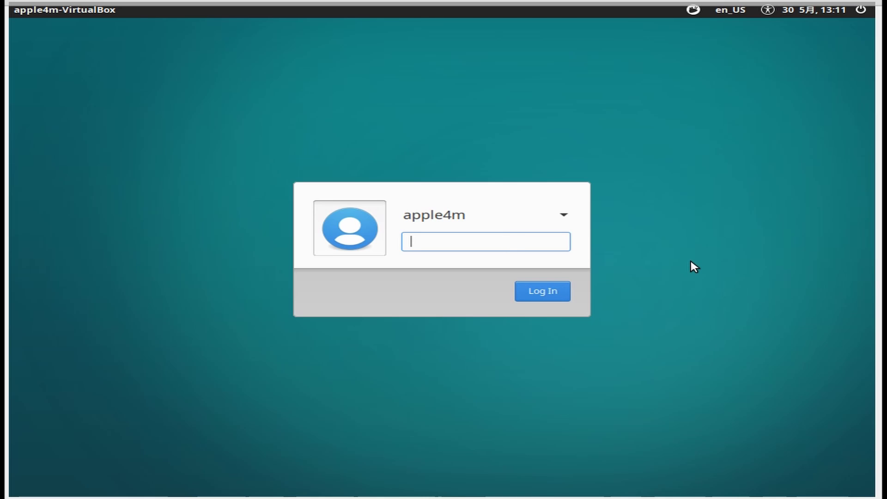
type("aaaaaaaaaa")
left_click(532, 292)
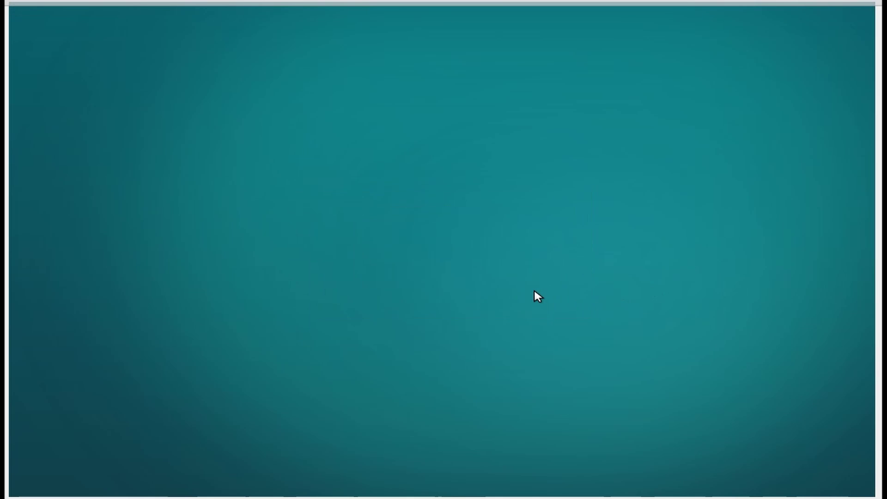